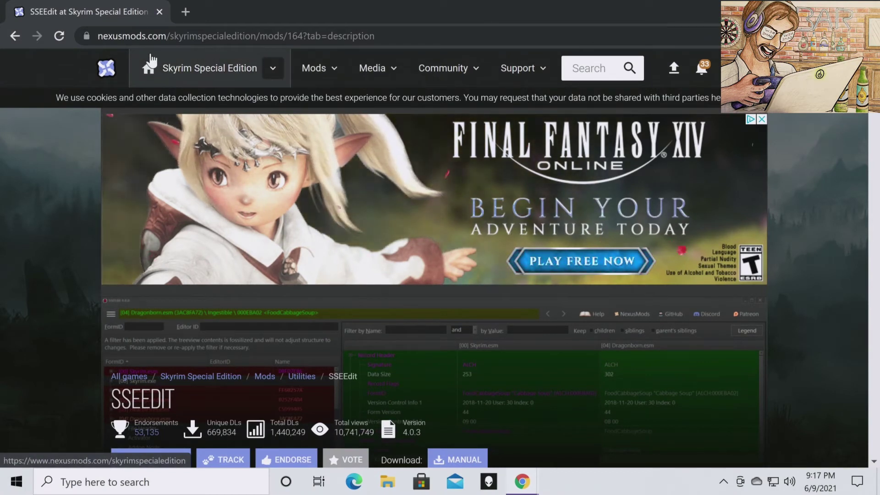
- Search Nexus Mods for SSEEdit and open its mod page
left_click(599, 67)
type("SS")
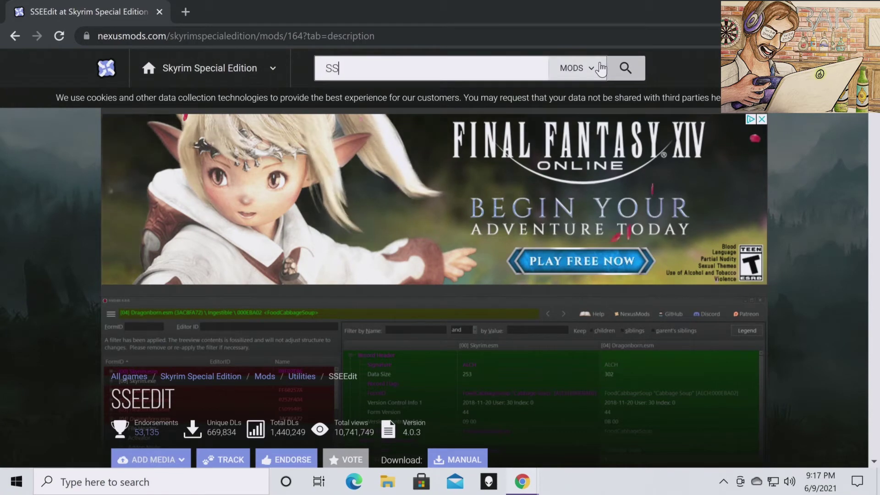
type("EEdit")
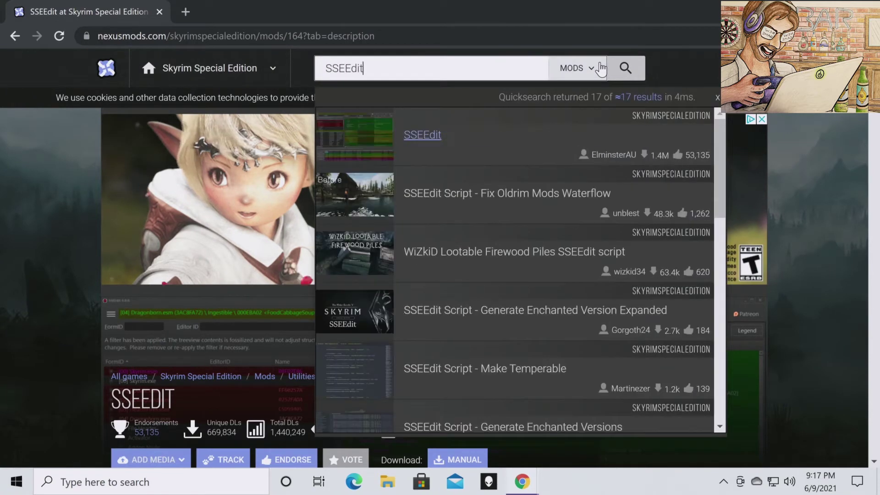
left_click(429, 137)
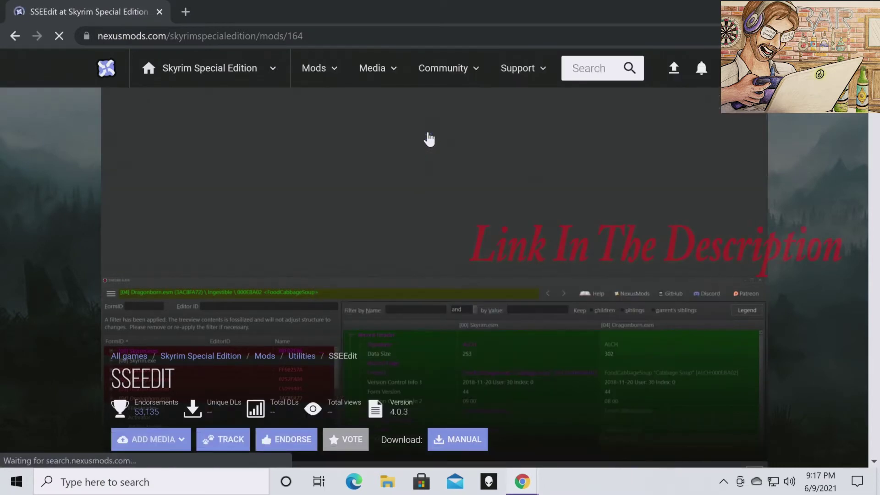
scroll(390, 233, "down", 5)
scroll(284, 229, "down", 5)
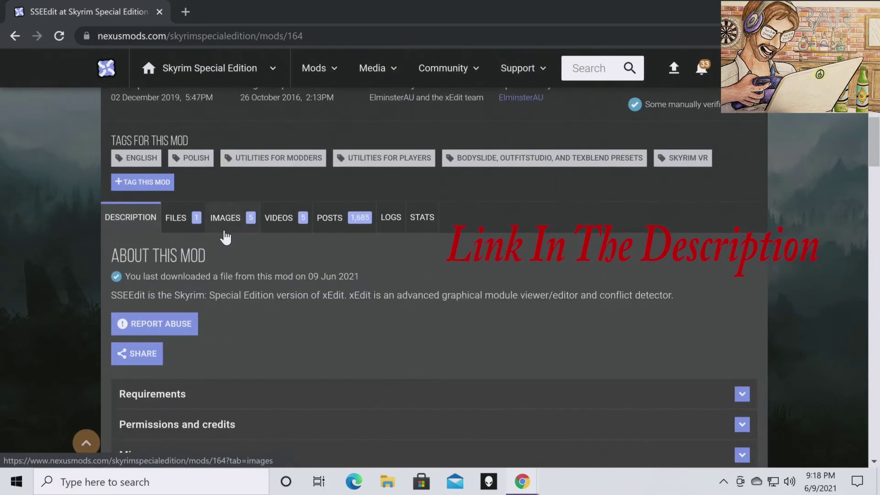
- Manually download the SSEEdit 4_0_3 main file and show it in its folder
left_click(184, 231)
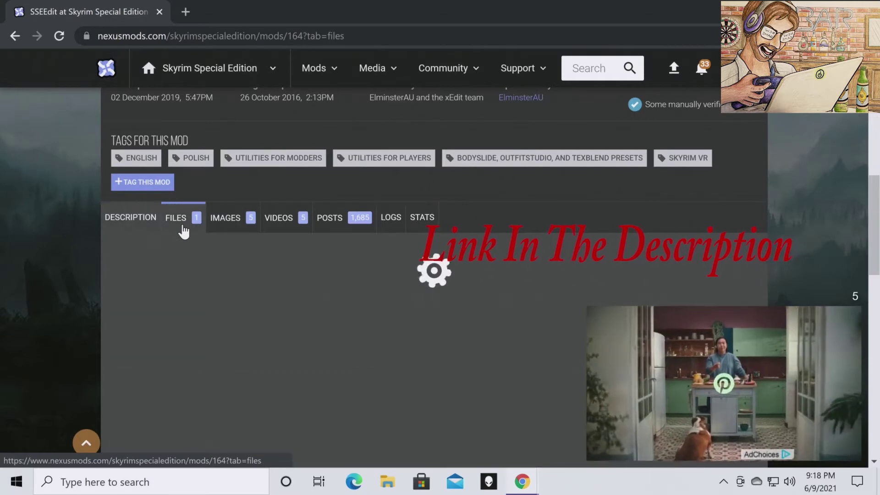
scroll(261, 250, "down", 3)
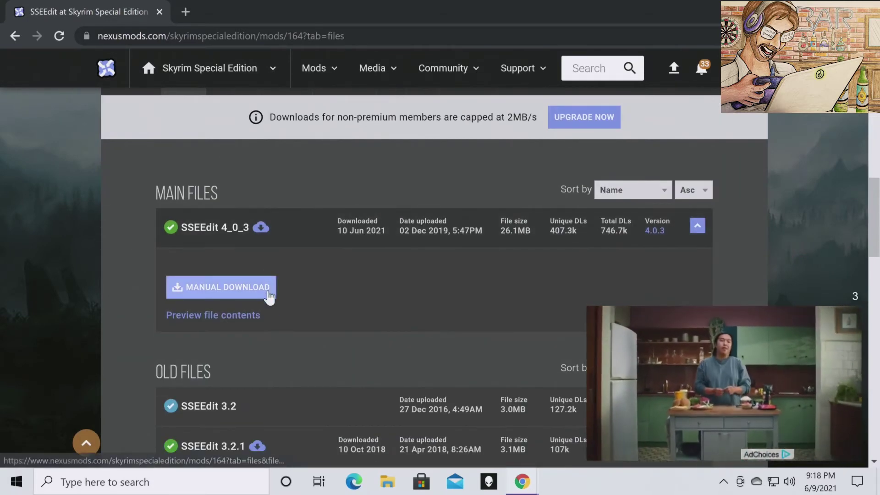
left_click(267, 290)
left_click(148, 448)
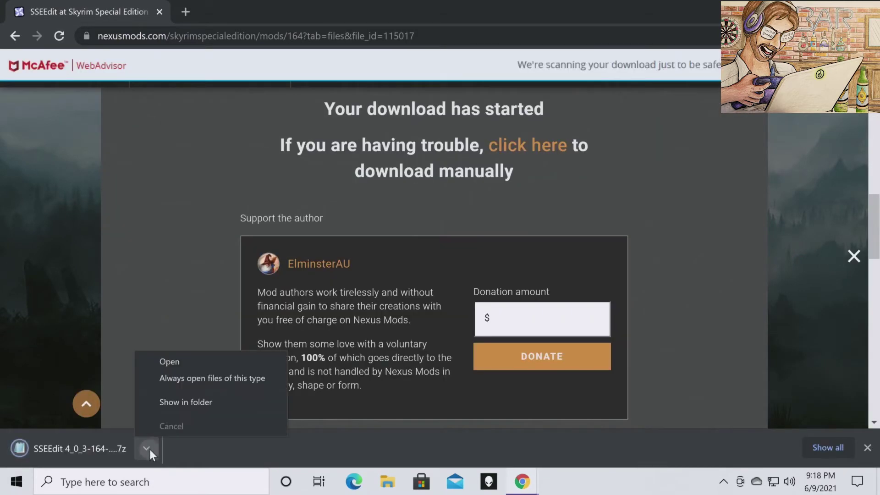
left_click(171, 406)
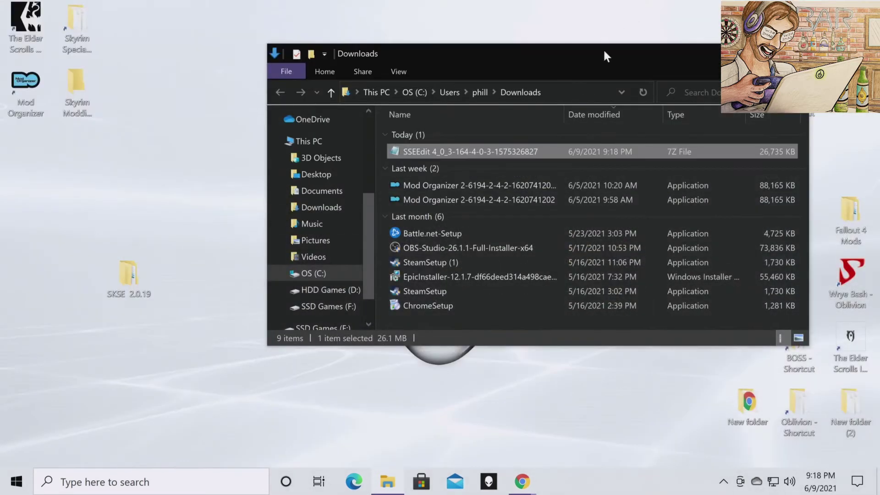
- Drag the SSEEdit 7z archive from Downloads into the desktop Skyrim Modding Tools folder
left_click(61, 106)
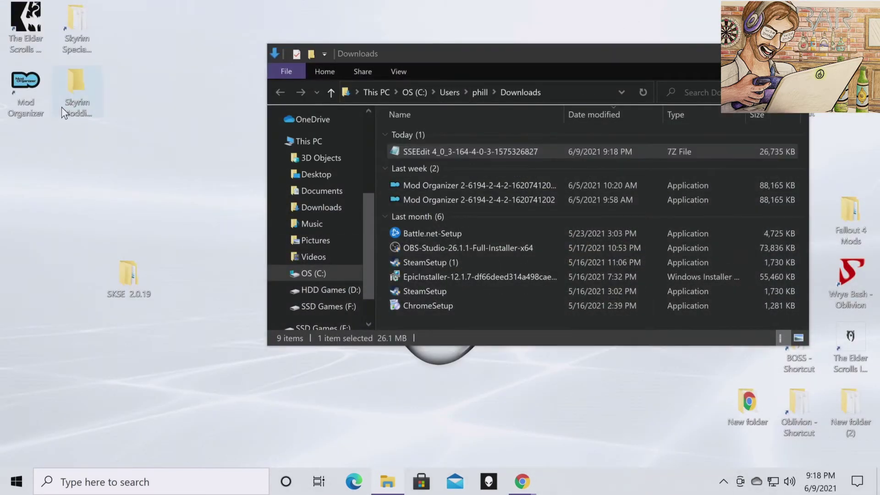
left_click(439, 151)
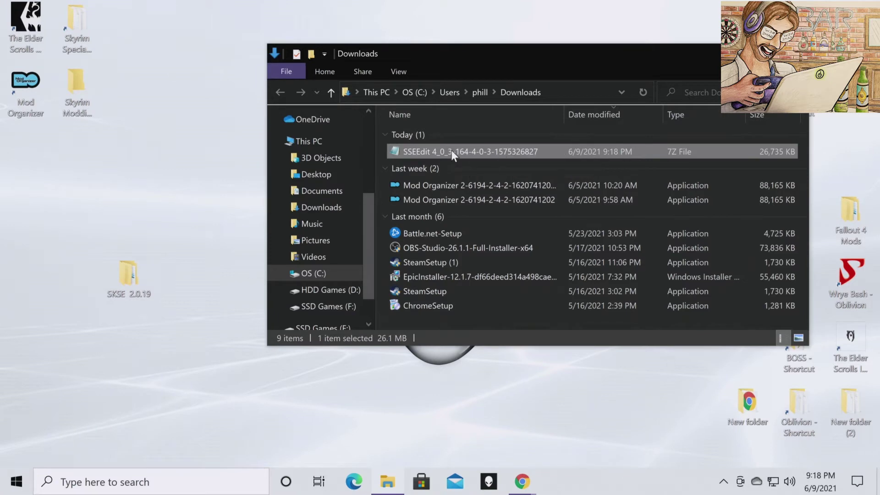
left_click_drag(388, 152, 72, 102)
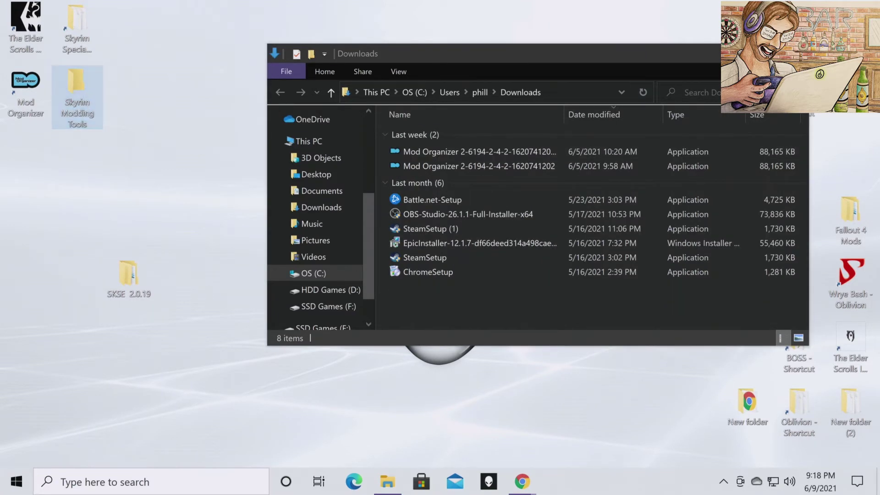
left_click(798, 53)
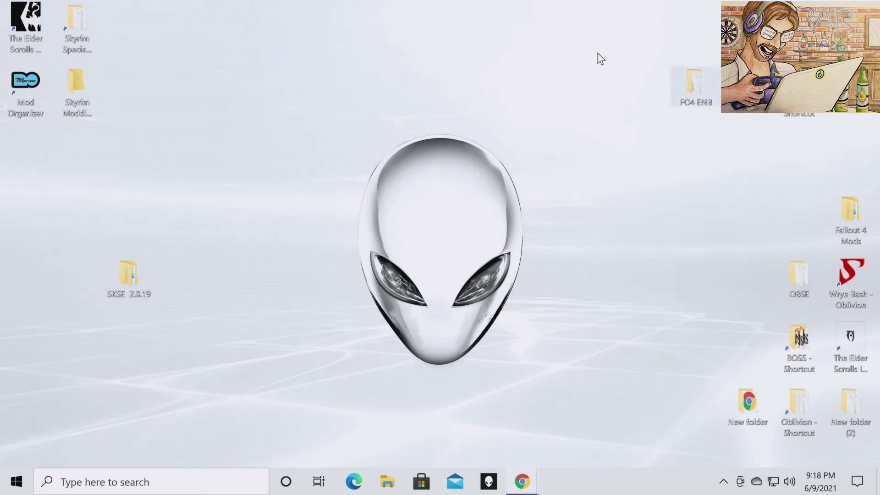
double_click(84, 101)
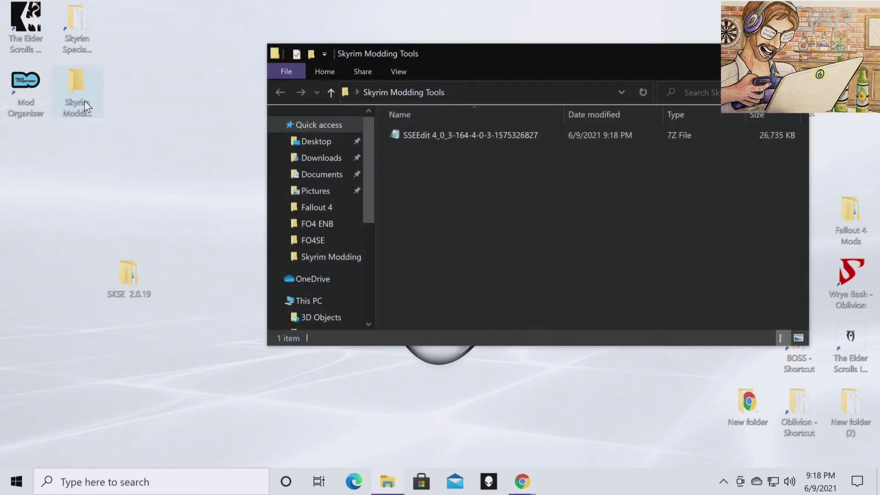
right_click(425, 138)
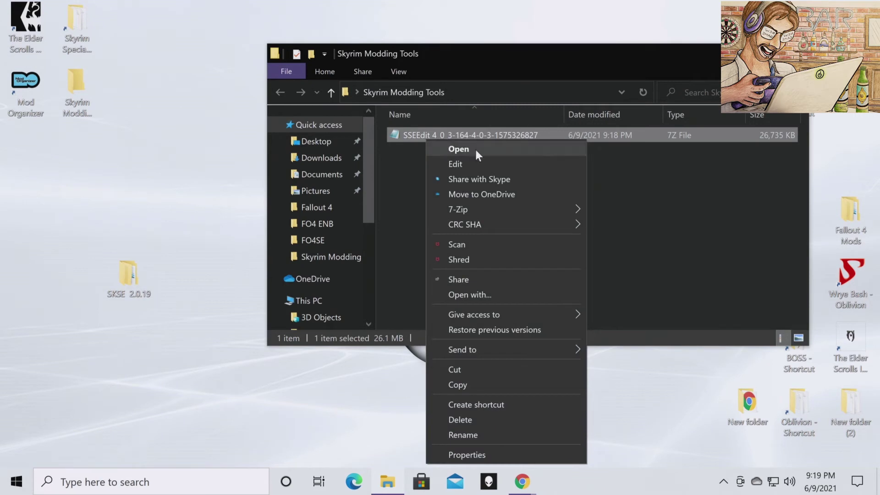
- Extract the SSEEdit archive here with 7-Zip and close the Skyrim Modding Tools window
mouse_move(548, 207)
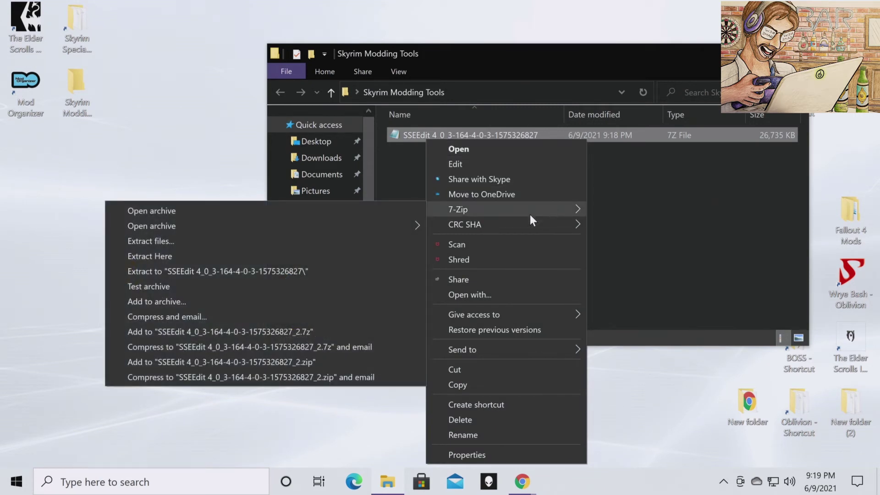
left_click(365, 256)
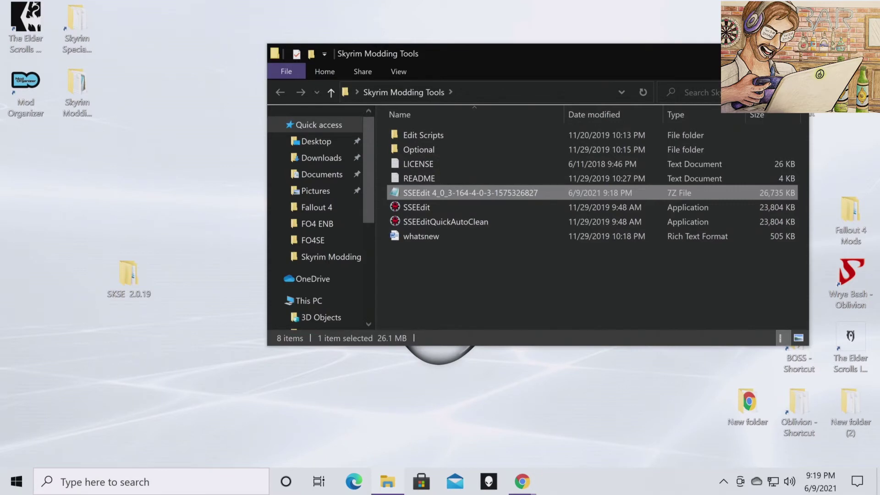
left_click(798, 52)
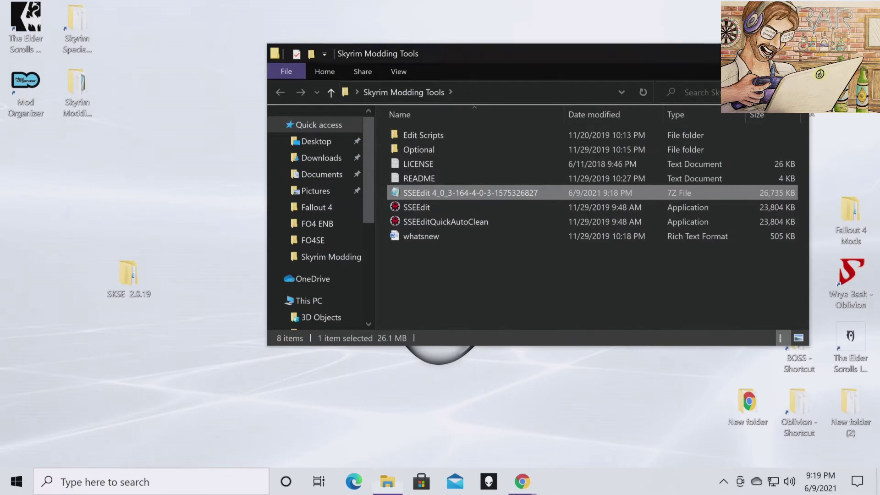
double_click(21, 73)
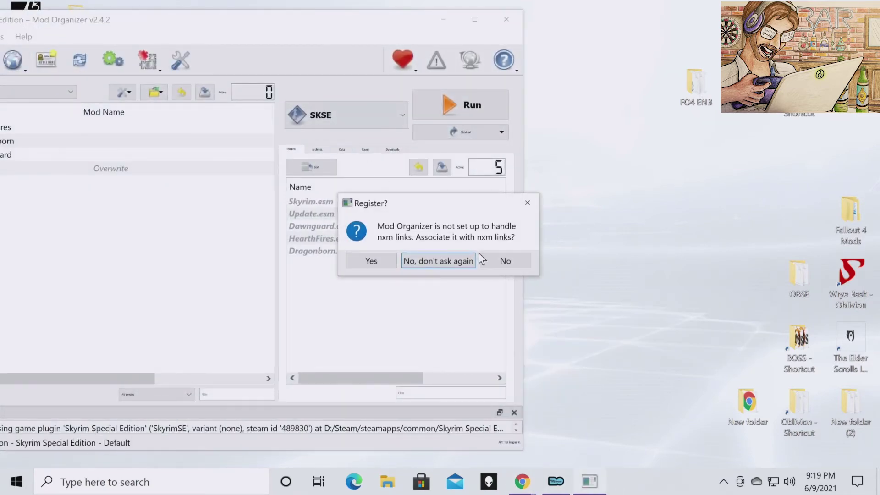
- Decline nxm link registration and show the executables dropdown listing SSEEdit
left_click(497, 261)
left_click_drag(363, 23, 520, 28)
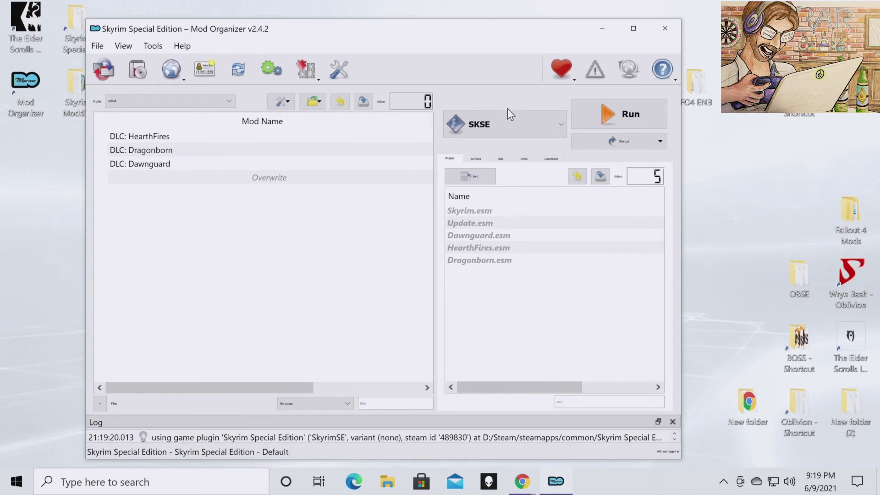
left_click(521, 130)
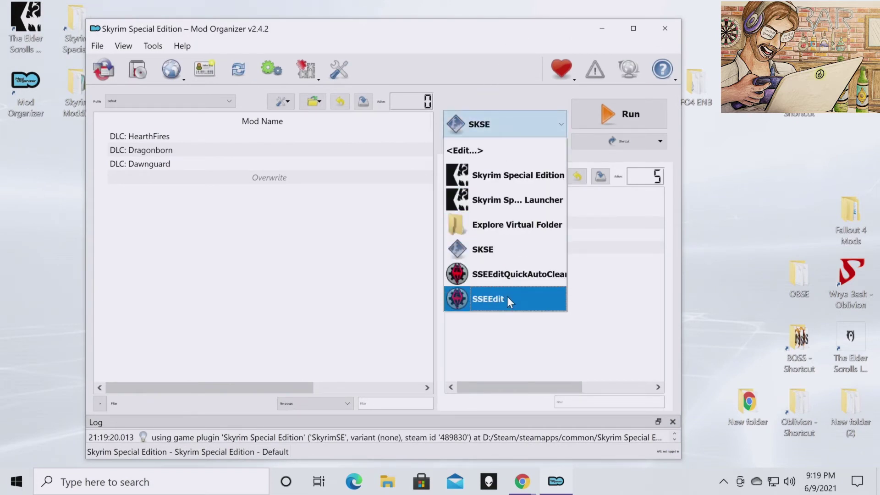
- In the executables editor, browse Add from file to Skyrim Modding Tools, then cancel
left_click(461, 153)
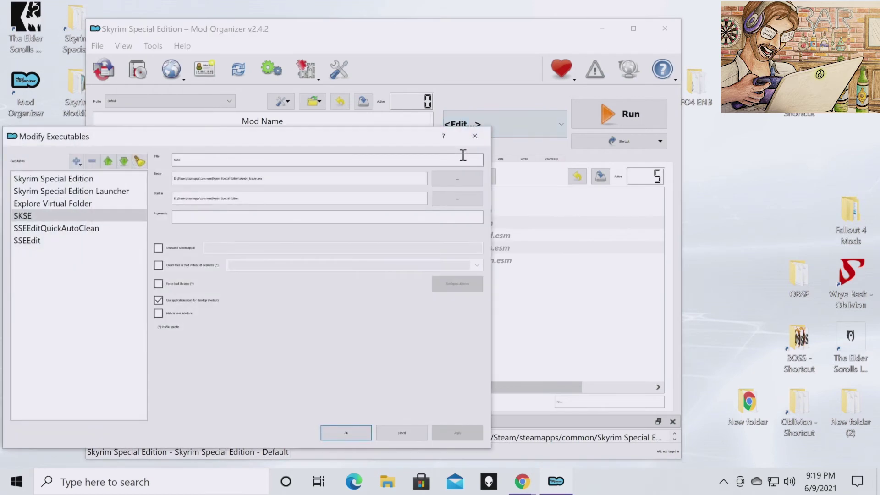
left_click_drag(282, 136, 362, 136)
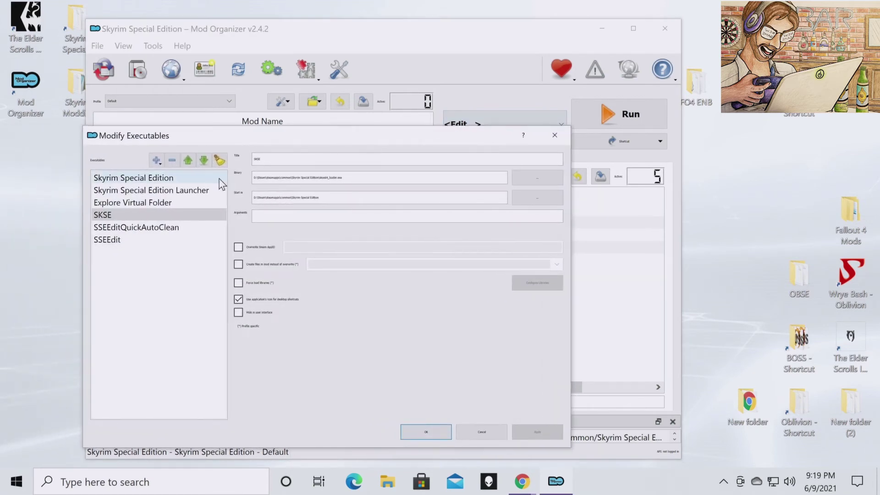
left_click(156, 160)
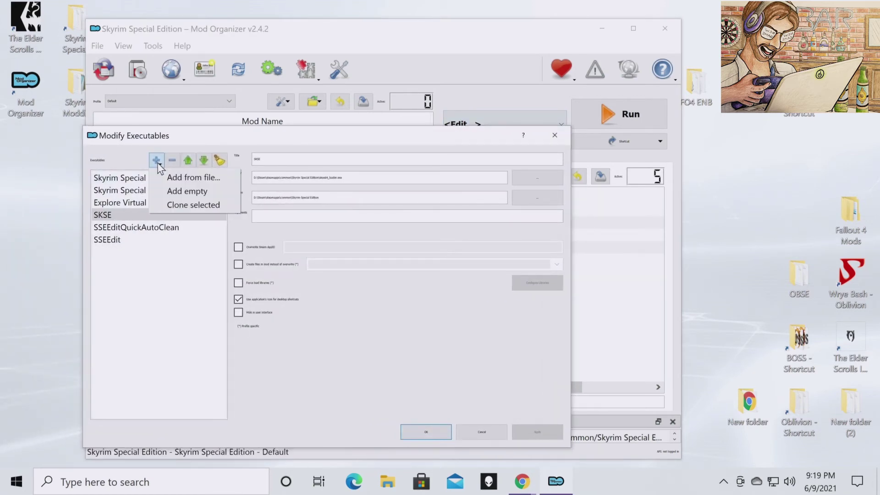
left_click(184, 180)
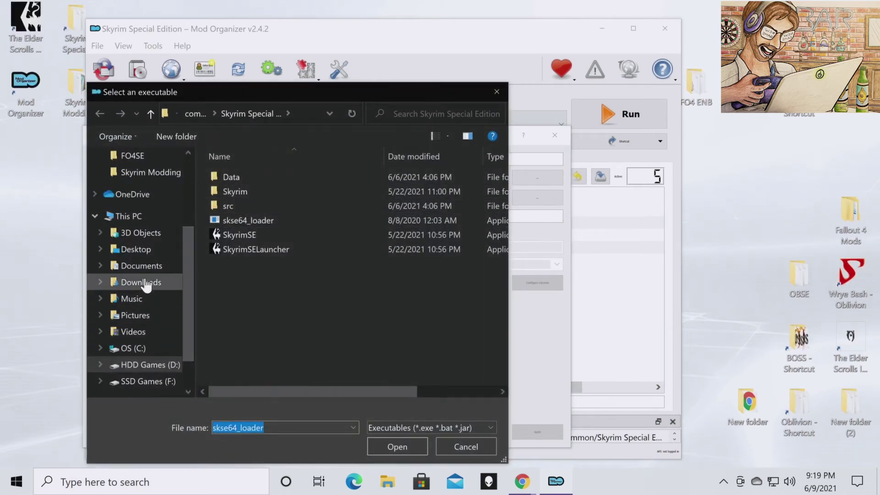
left_click(138, 249)
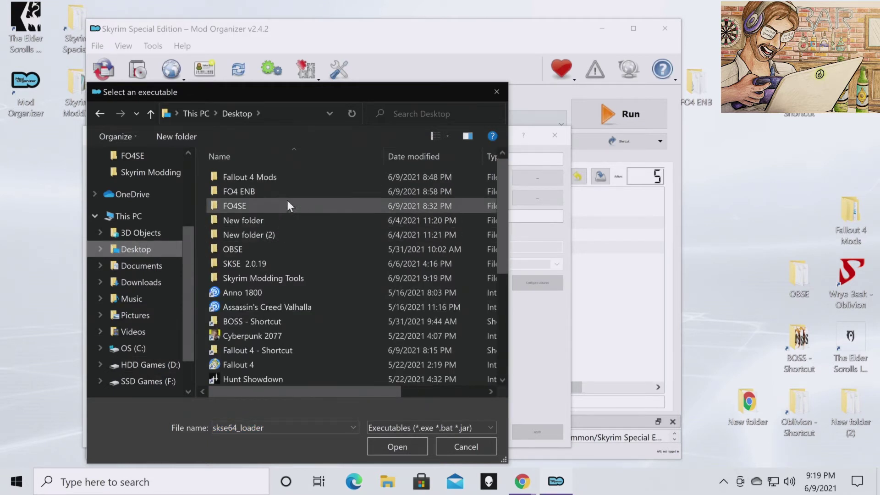
double_click(276, 279)
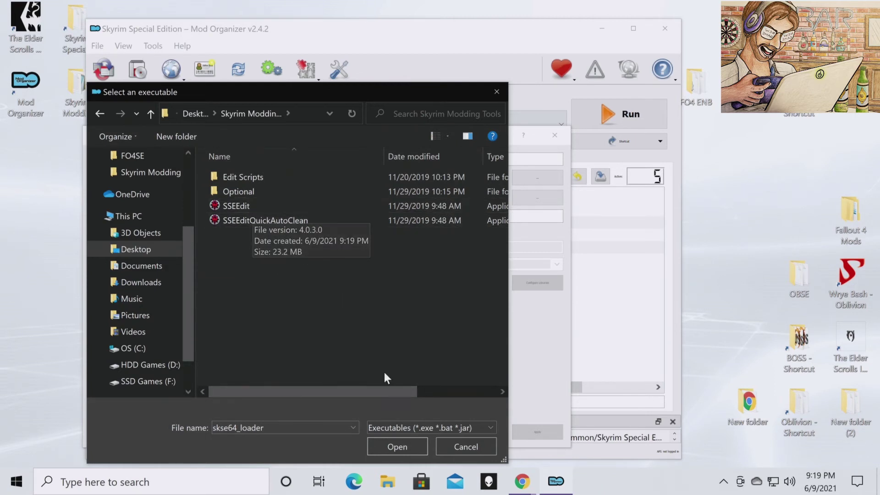
left_click(496, 91)
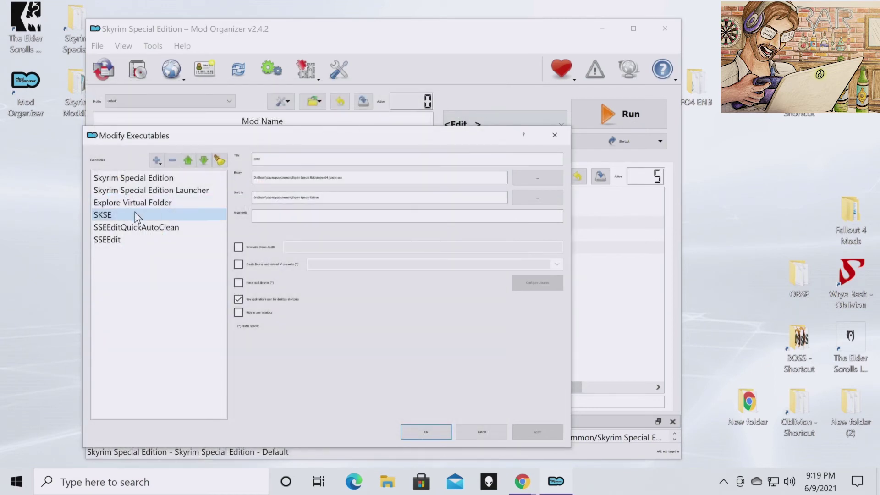
- Check the SSEEditQuickAutoClean and SSEEdit entries and close the editor with OK
left_click(130, 228)
left_click(114, 240)
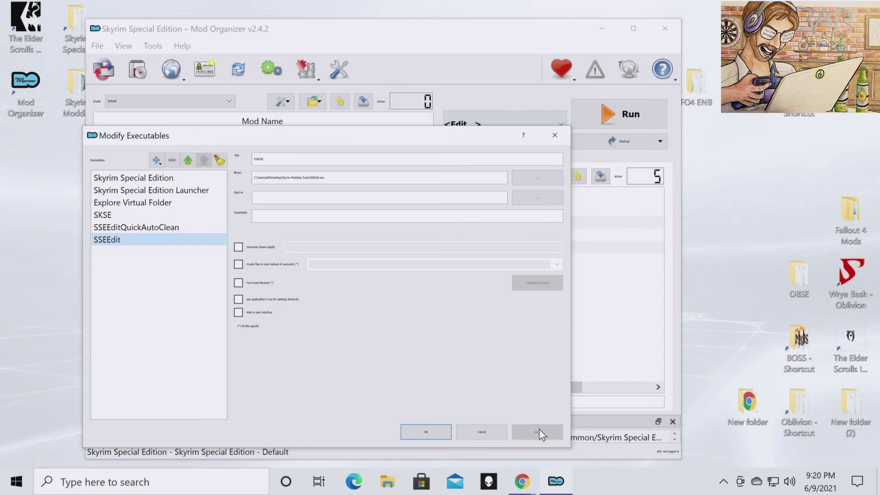
left_click(429, 431)
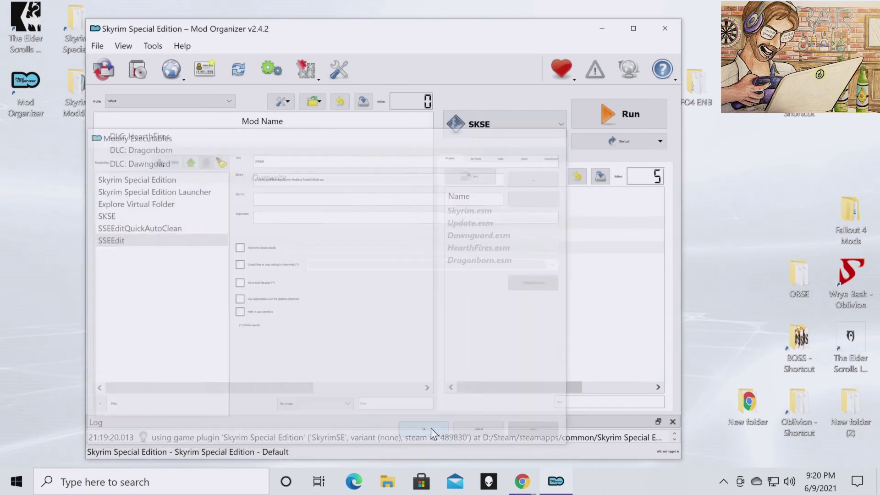
left_click(519, 134)
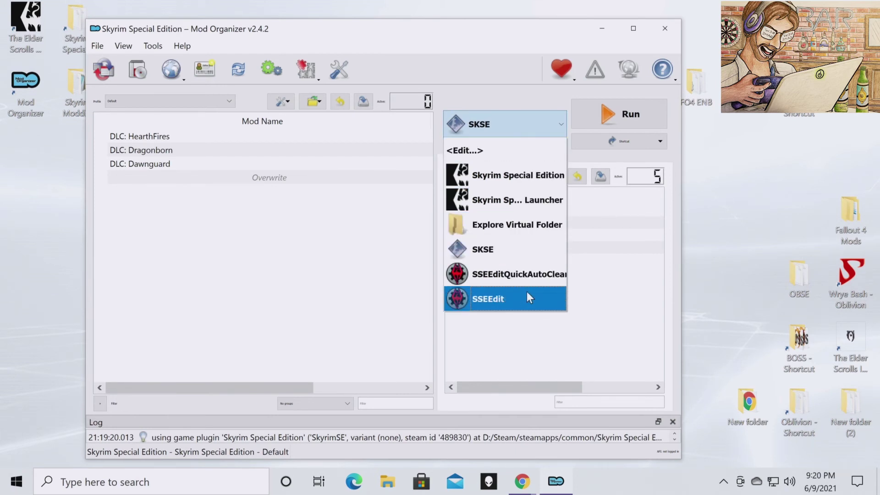
left_click(607, 293)
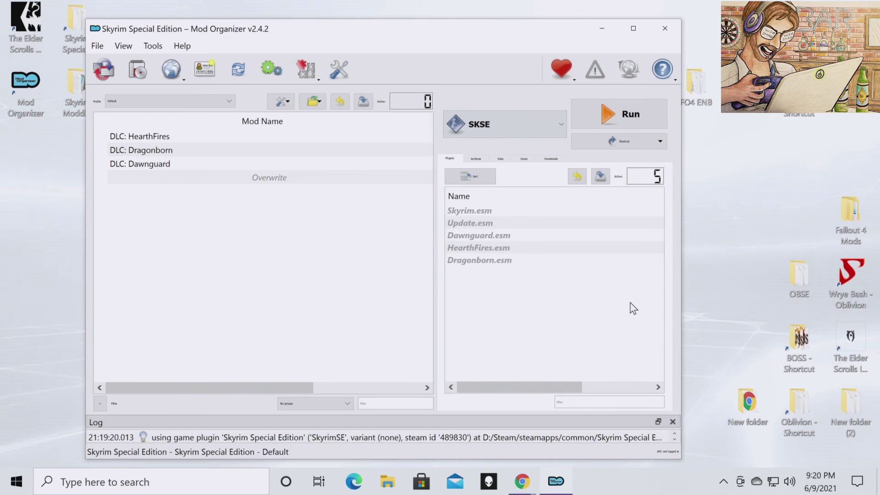